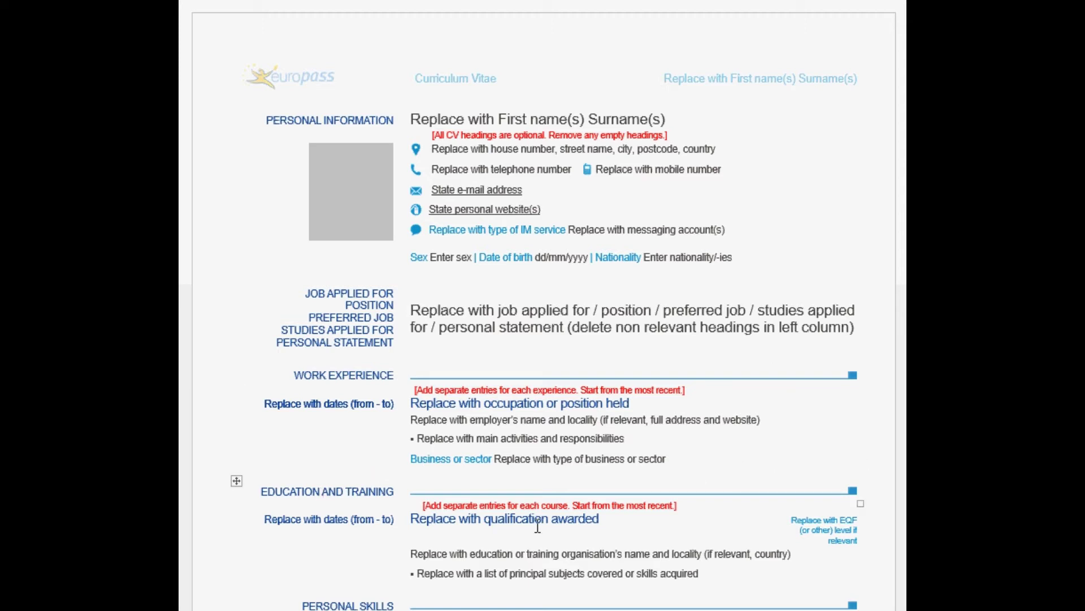
# Step: Review the blank Europass CV template from personal information through work experience, education, skills and additional information to the annexes
pyautogui.click(836, 441)
pyautogui.scroll(-10, 542, 305)
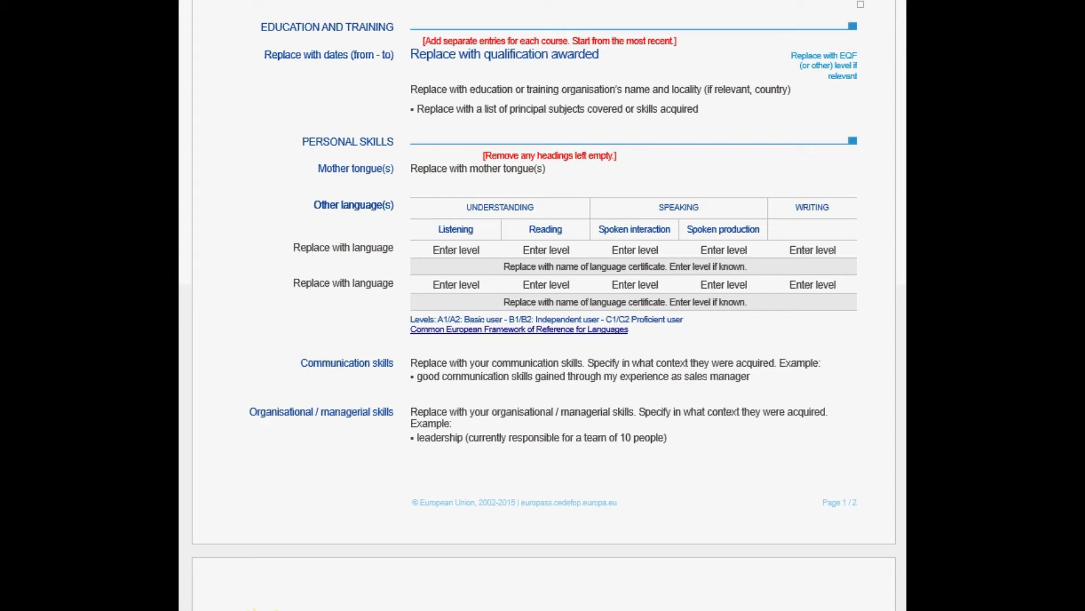
pyautogui.scroll(-9, 543, 305)
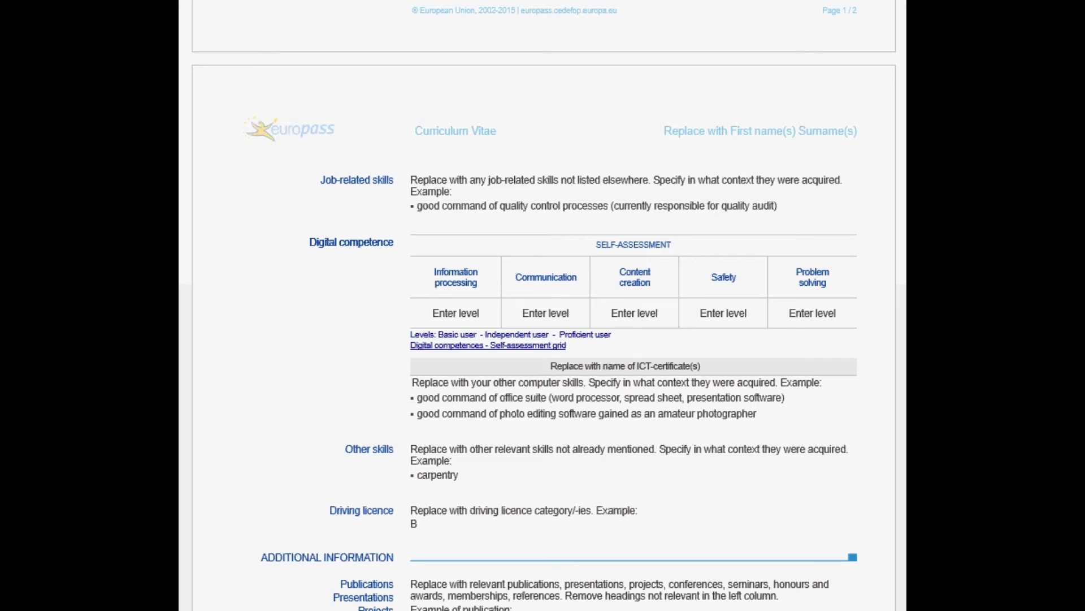
pyautogui.scroll(-5, 351, 204)
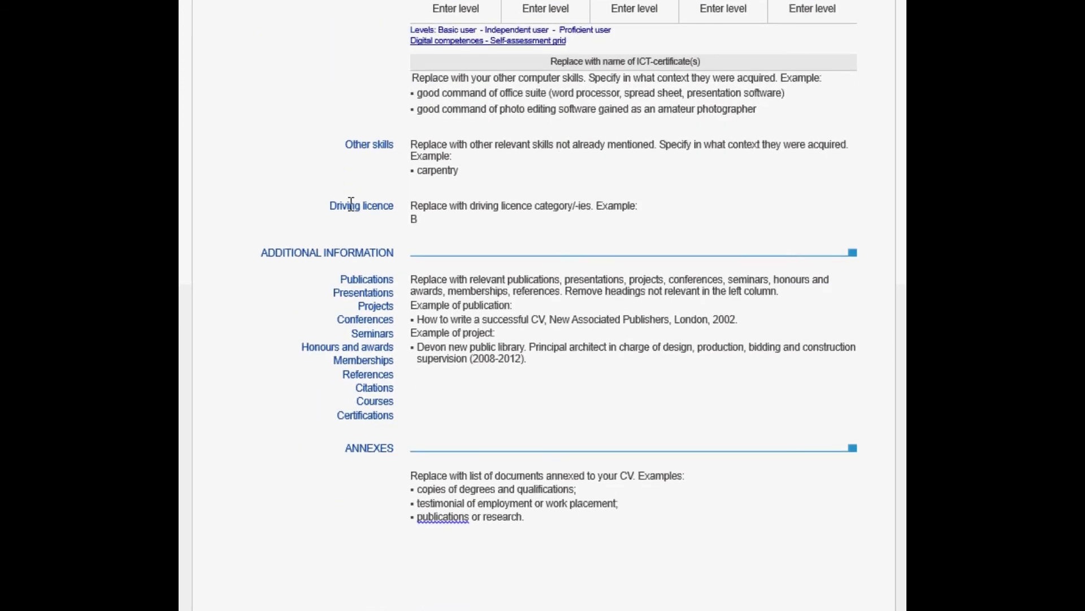
pyautogui.click(369, 292)
pyautogui.click(614, 560)
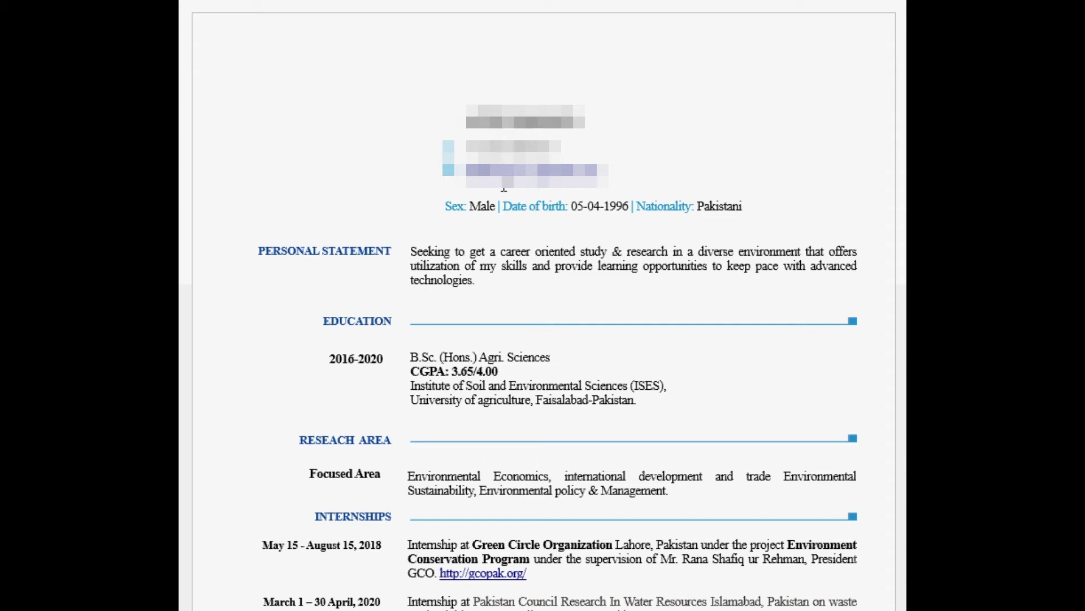
# Step: Examine the completed sample CV's personal statement, education, research area, internships, journal publications and conference presentations
pyautogui.click(482, 210)
pyautogui.scroll(-6, 493, 5)
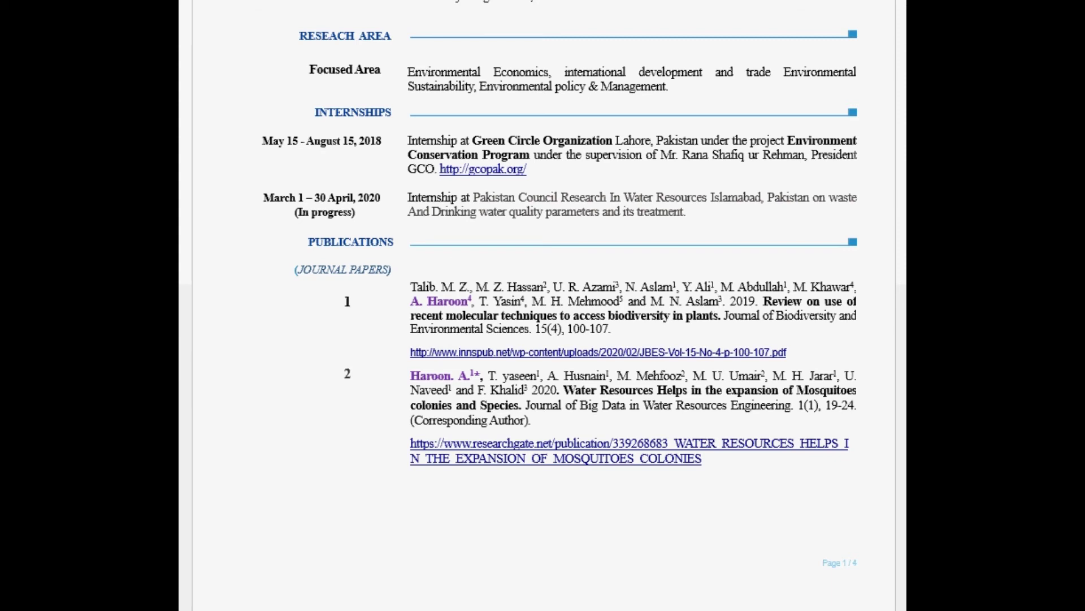
pyautogui.scroll(-4, 644, 383)
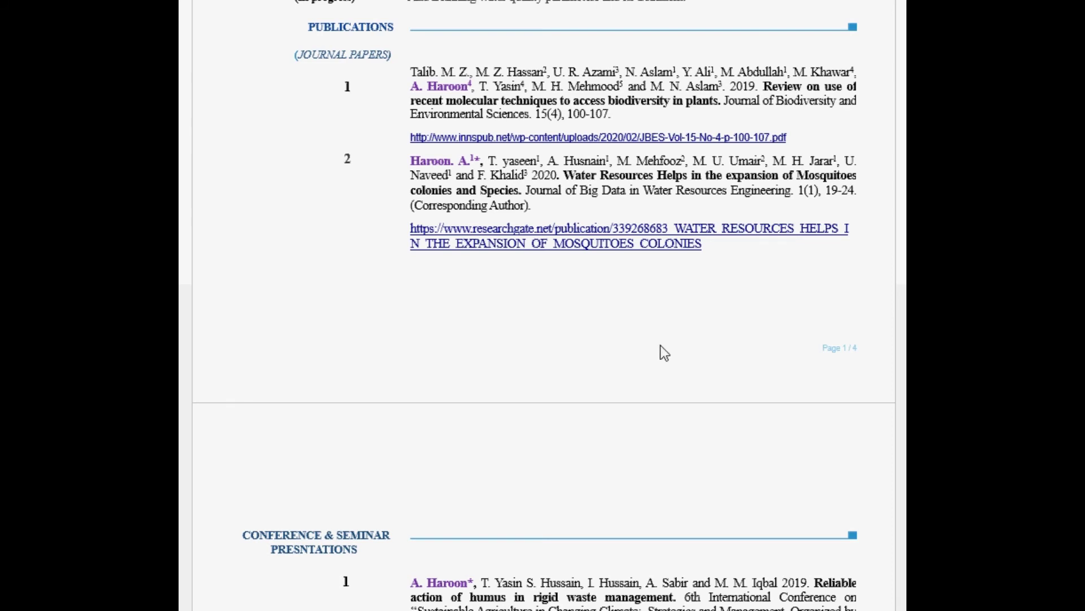
pyautogui.scroll(-1, 662, 350)
pyautogui.scroll(-3, 660, 346)
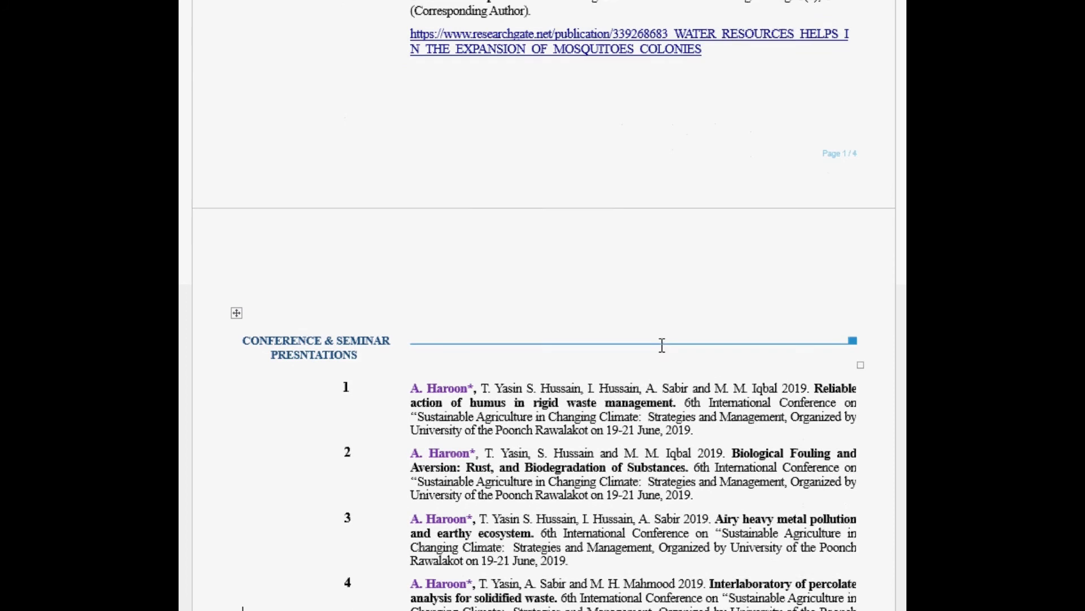
pyautogui.scroll(-2, 662, 345)
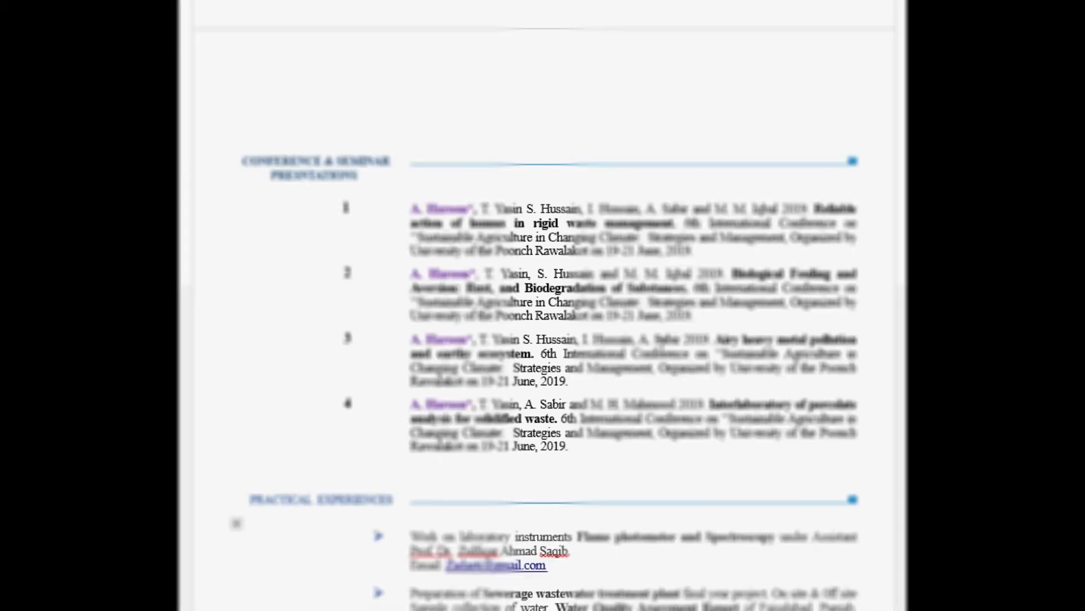
# Step: Read through the sample CV's practical experience entries and continue to the computational skills section
pyautogui.scroll(-4, 663, 343)
pyautogui.scroll(-5, 663, 345)
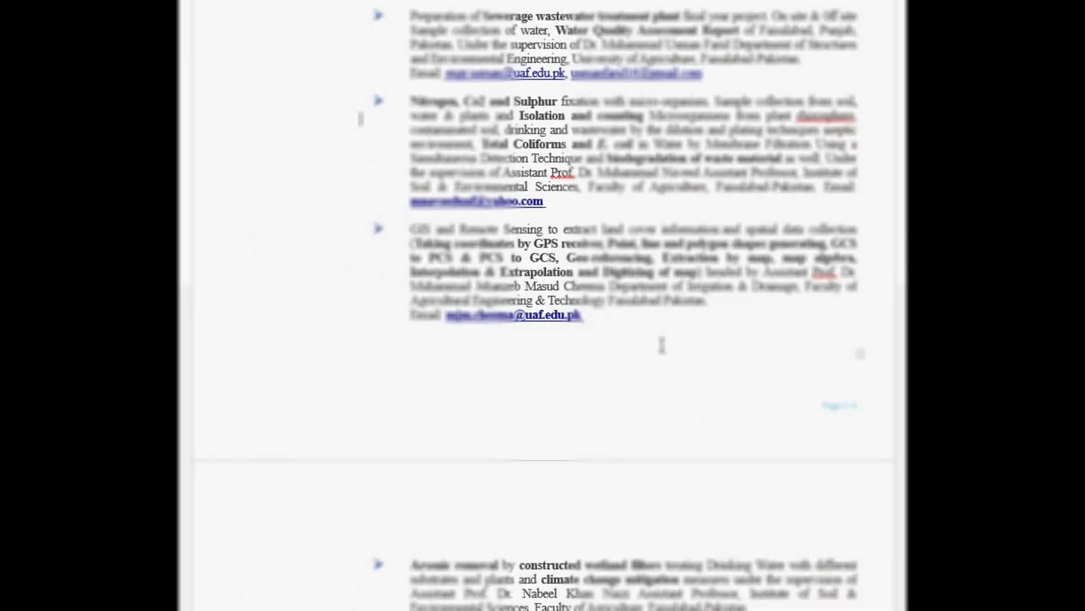
pyautogui.scroll(2, 663, 345)
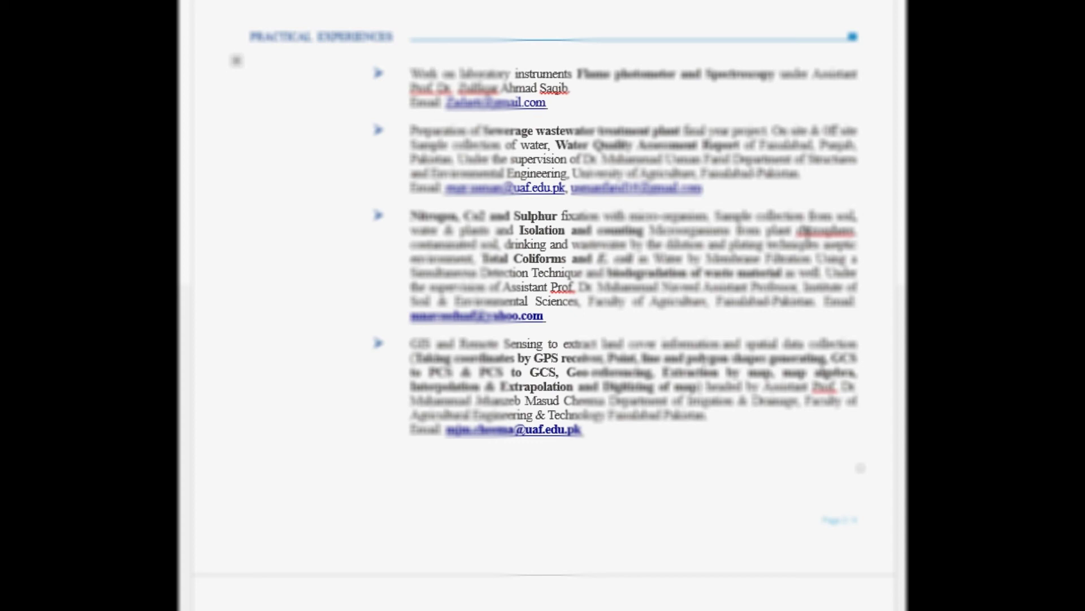
pyautogui.scroll(-5, 808, 234)
pyautogui.scroll(-7, 544, 305)
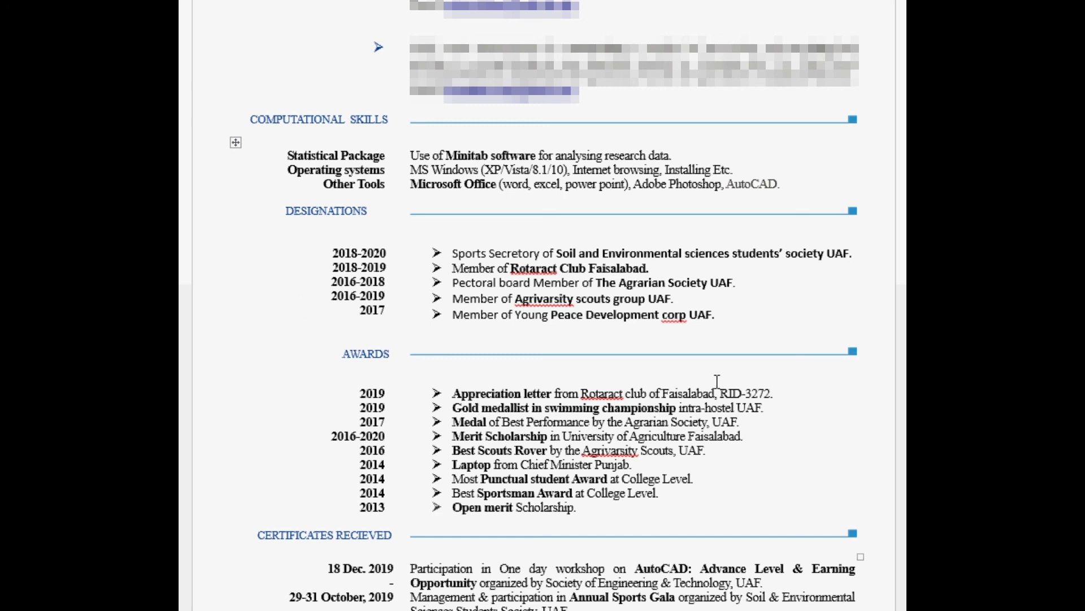
# Step: Examine the designations, awards and received certificates listed in the sample CV
pyautogui.scroll(-3, 717, 382)
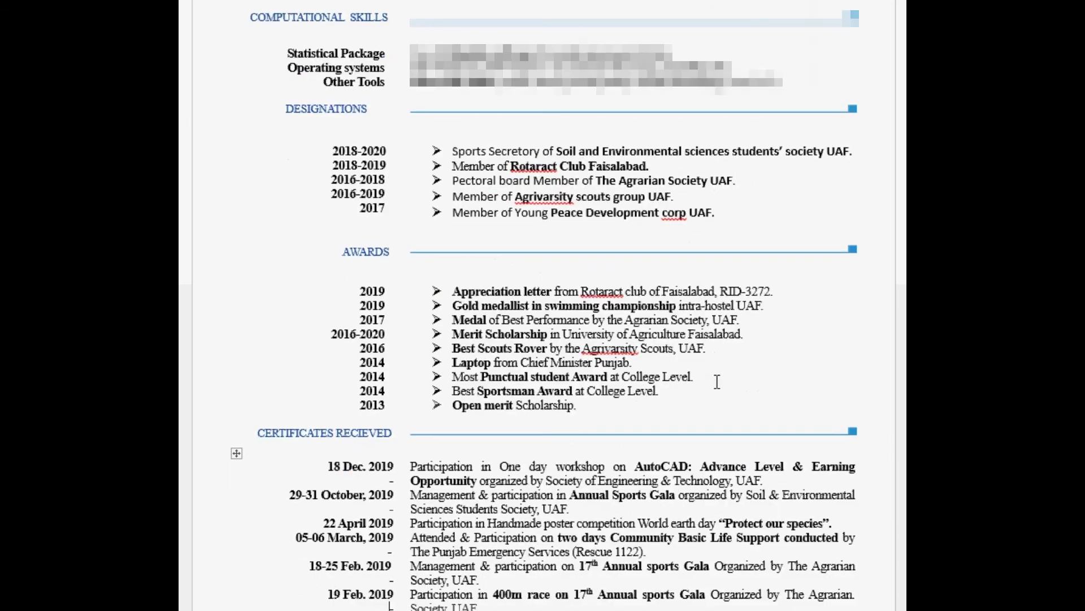
pyautogui.scroll(-7, 717, 381)
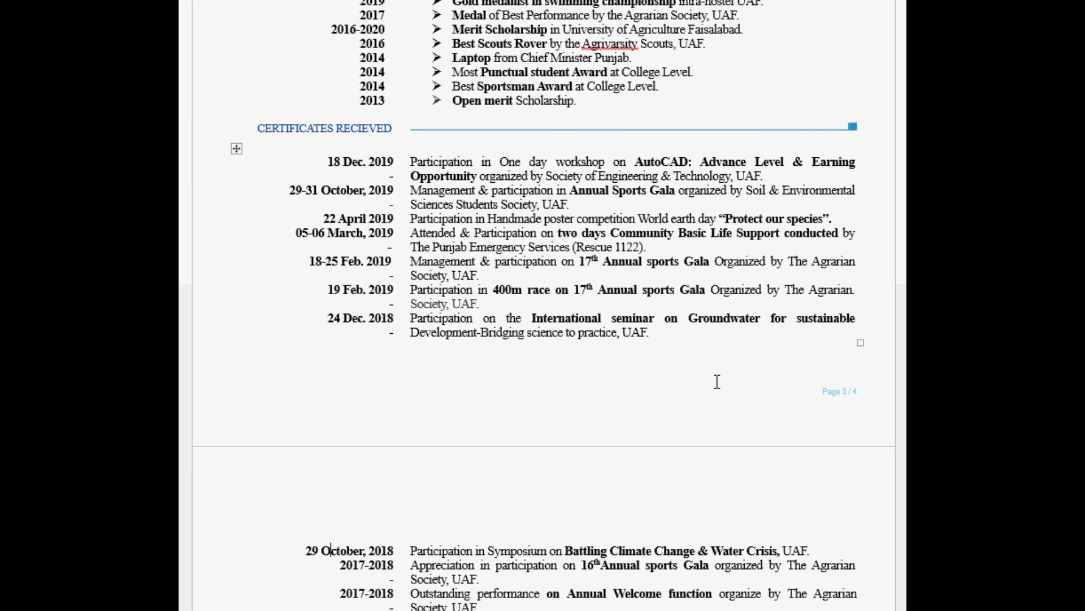
pyautogui.scroll(4, 717, 382)
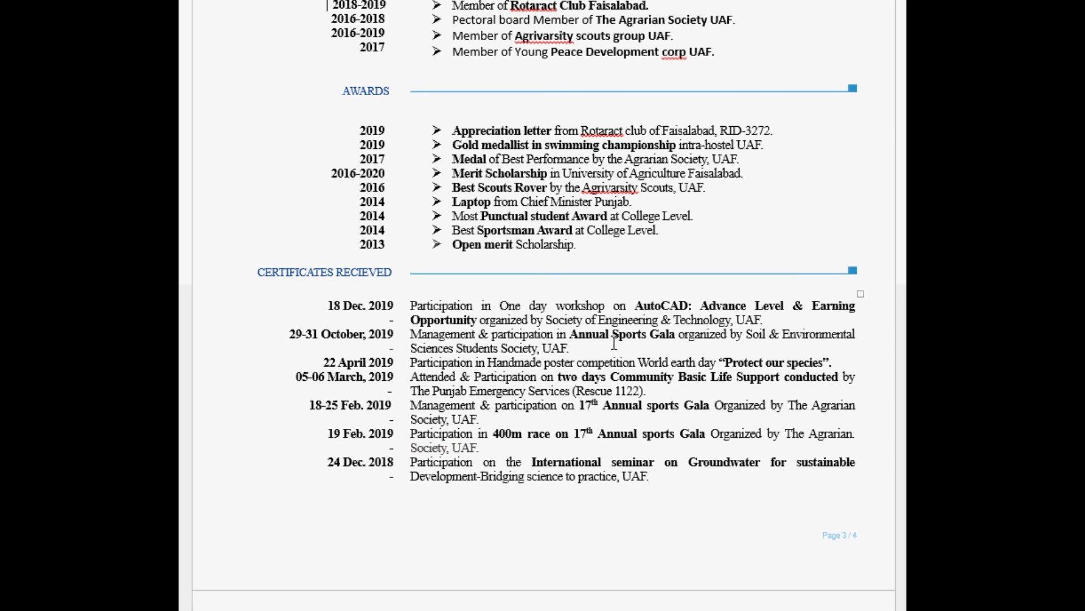
pyautogui.press('Down')
pyautogui.press('Down')
pyautogui.press('Down')
pyautogui.press('Down')
pyautogui.press('Down')
pyautogui.press('Down')
pyautogui.press('Down')
pyautogui.press('Down')
pyautogui.press('Down')
pyautogui.press('Down')
pyautogui.press('Down')
pyautogui.press('Down')
pyautogui.press('Down')
pyautogui.press('Down')
pyautogui.press('Down')
pyautogui.press('Down')
pyautogui.press('Down')
pyautogui.press('Down')
pyautogui.press('Down')
pyautogui.press('Down')
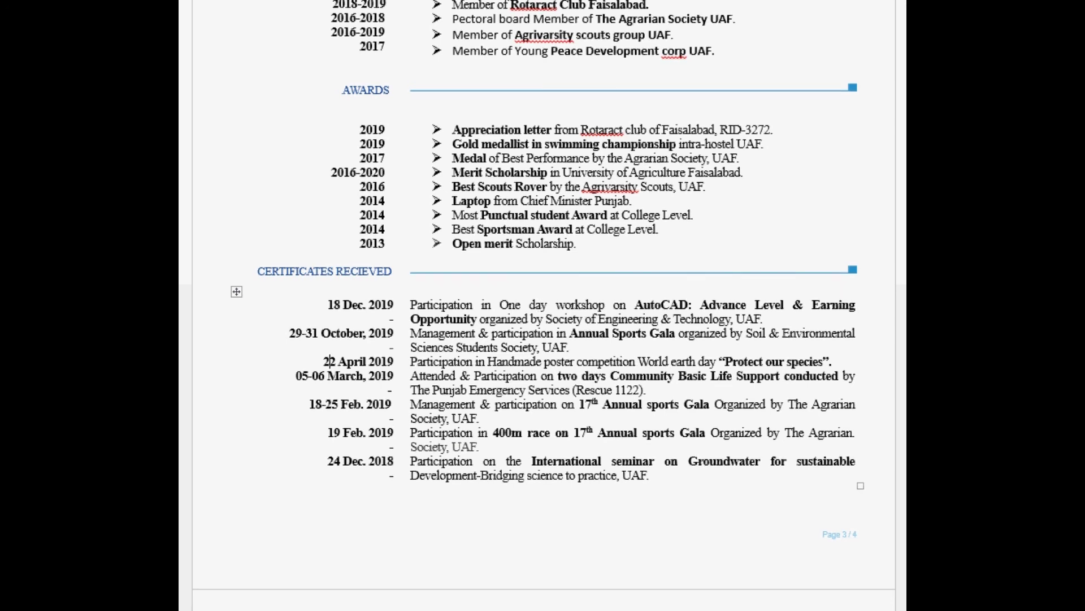
# Step: Examine the remaining certificates and the dated volunteer activities on the sample CV's last page
pyautogui.scroll(-10, 543, 305)
pyautogui.scroll(-3, 496, 489)
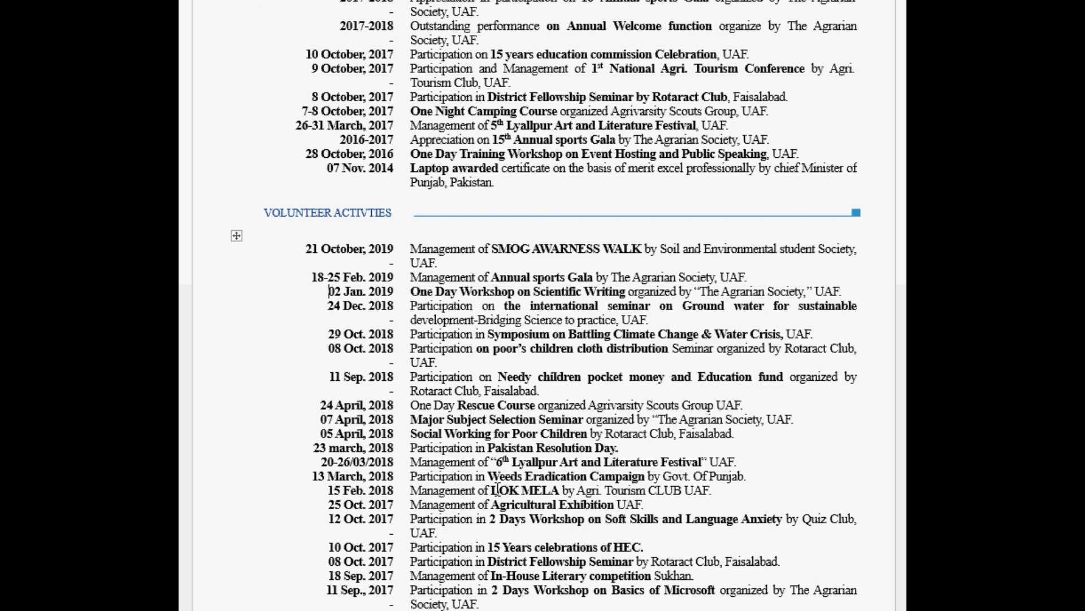
pyautogui.scroll(-3, 496, 489)
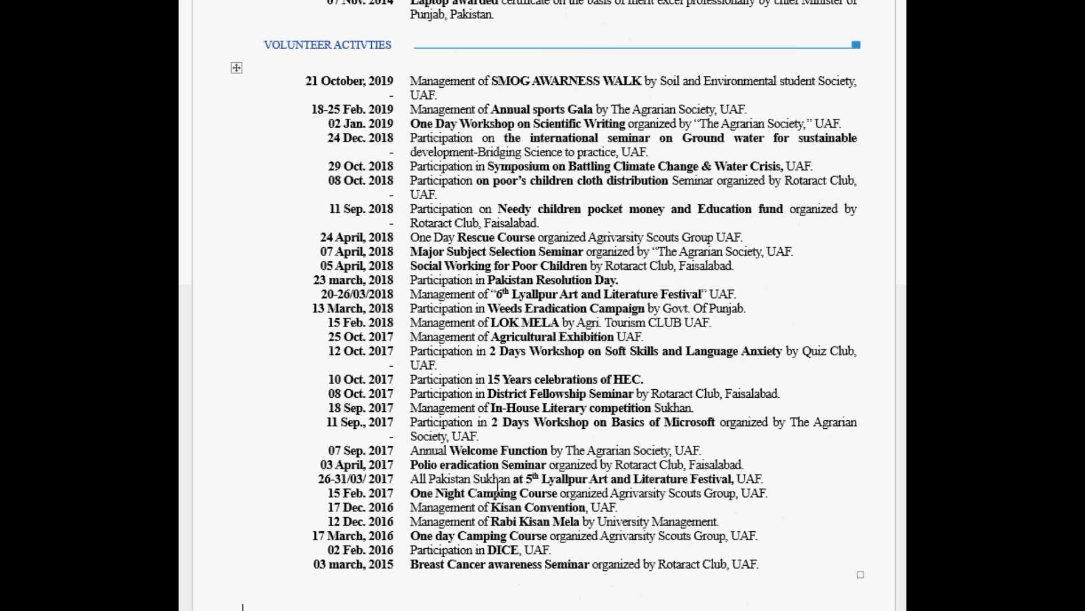